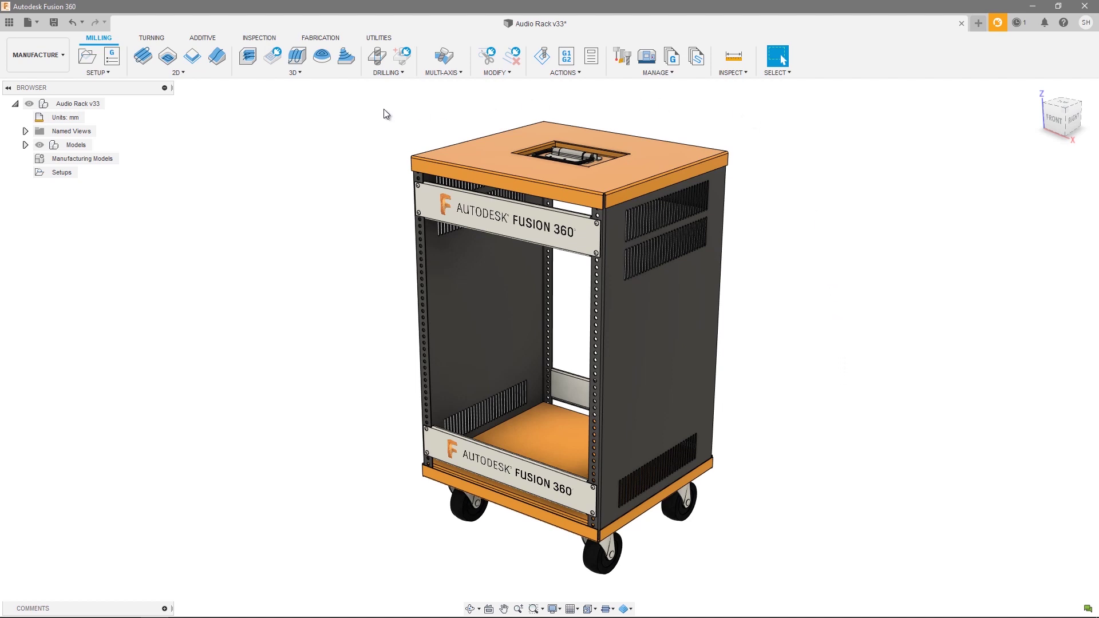
# - Switch the Manufacture workspace ribbon to the Fabrication tools for the Audio Rack v33 design
pyautogui.click(318, 39)
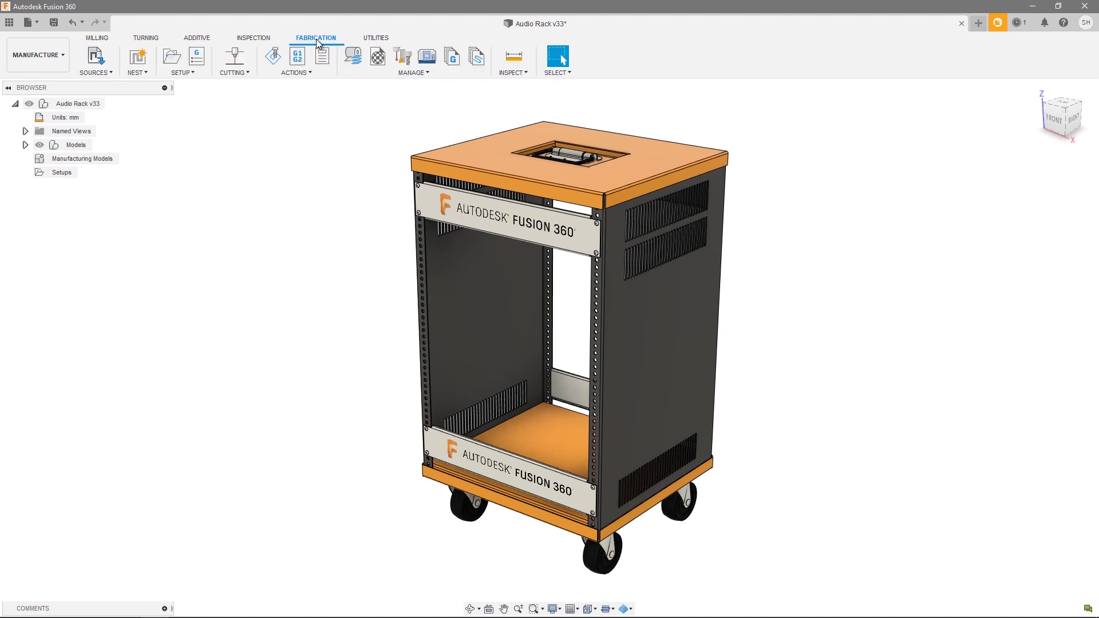
# - Open Component Sources, then move and enlarge its window to reveal the Length and Width columns
pyautogui.click(97, 62)
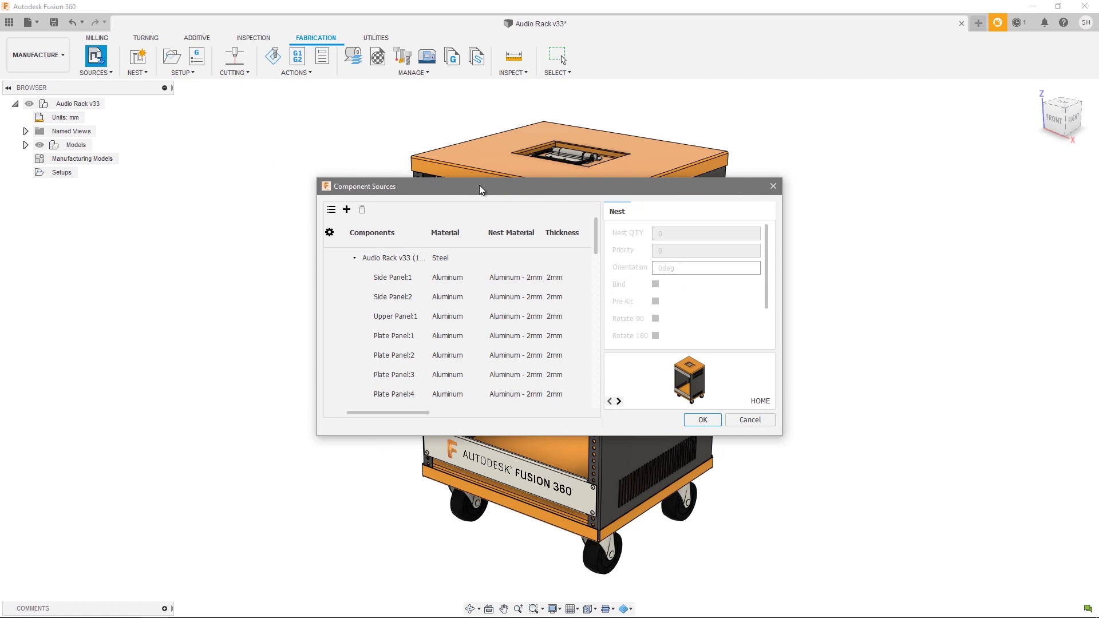
pyautogui.moveTo(479, 184); pyautogui.dragTo(410, 136)
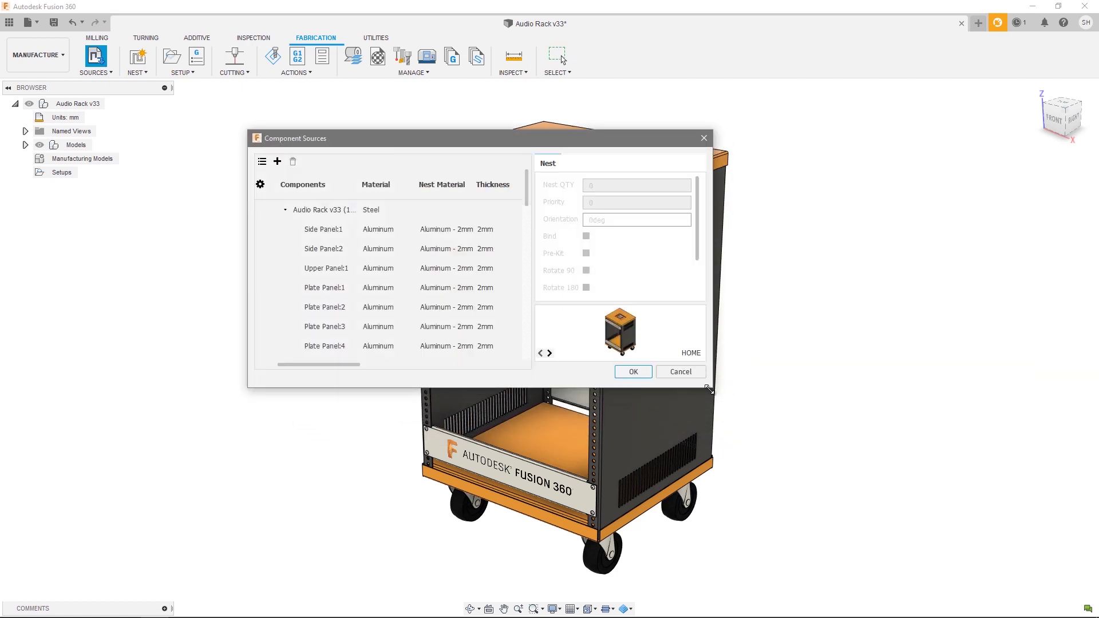
pyautogui.moveTo(714, 389); pyautogui.dragTo(908, 517)
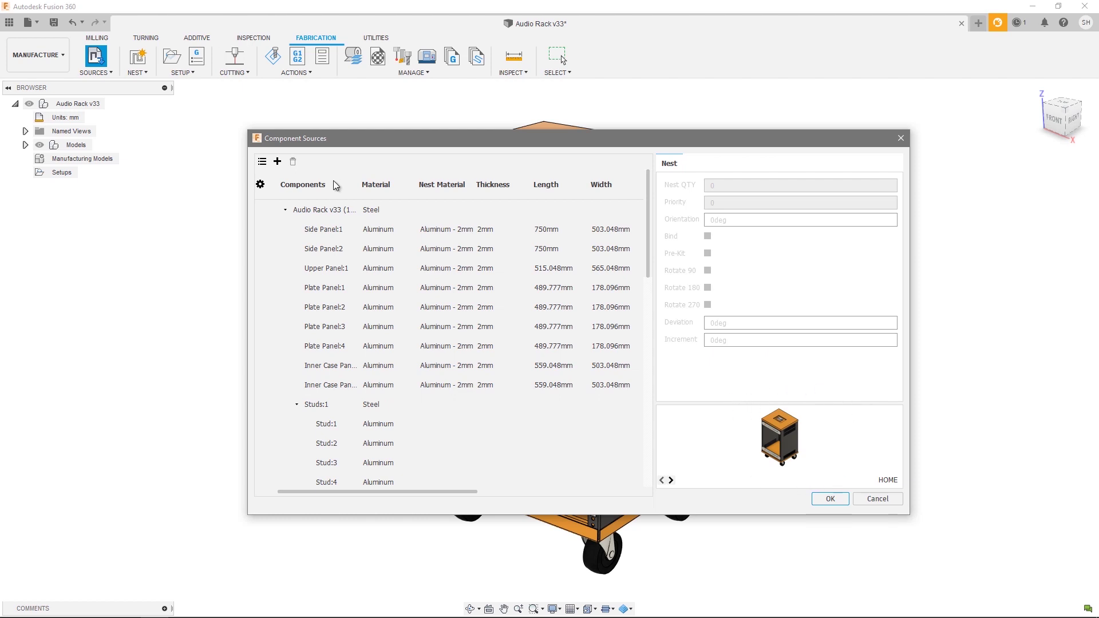
pyautogui.click(394, 232)
pyautogui.click(396, 248)
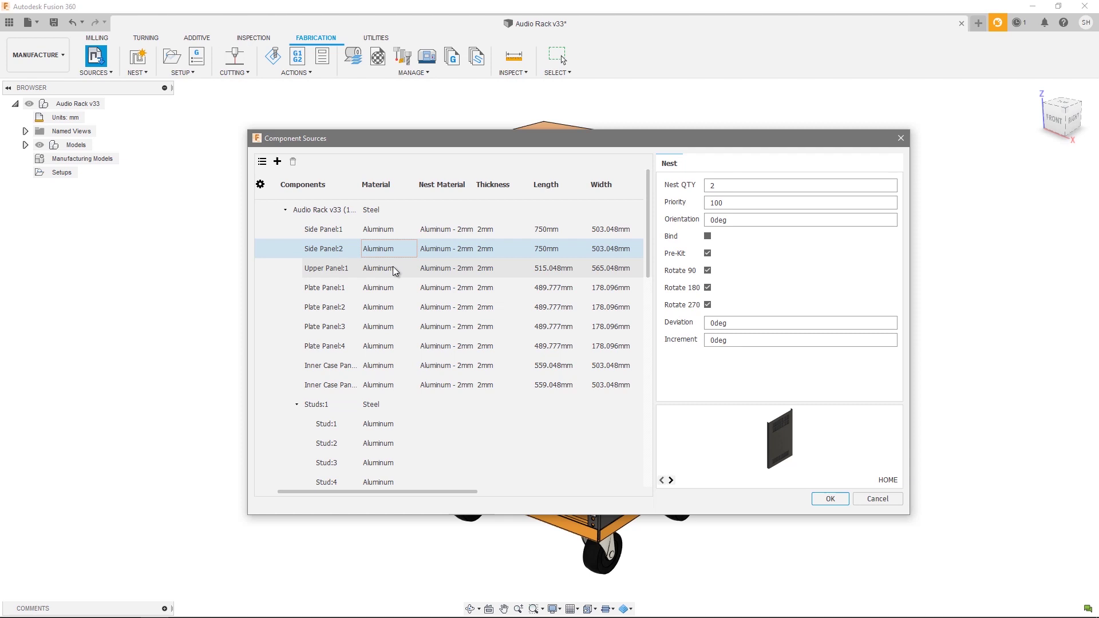
pyautogui.click(394, 268)
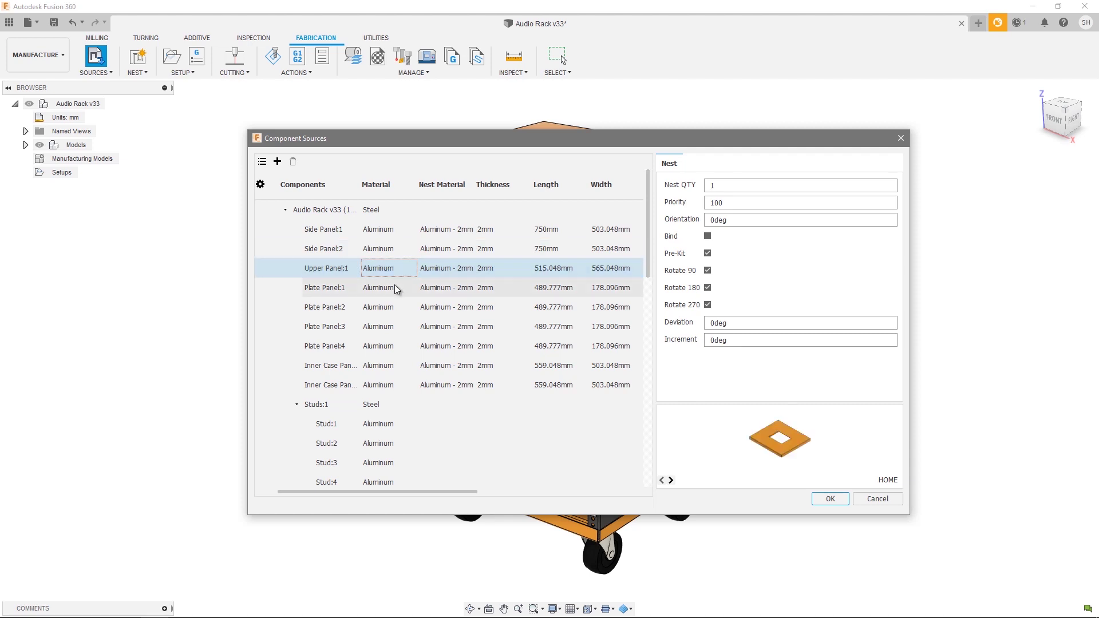
pyautogui.click(396, 287)
pyautogui.click(395, 307)
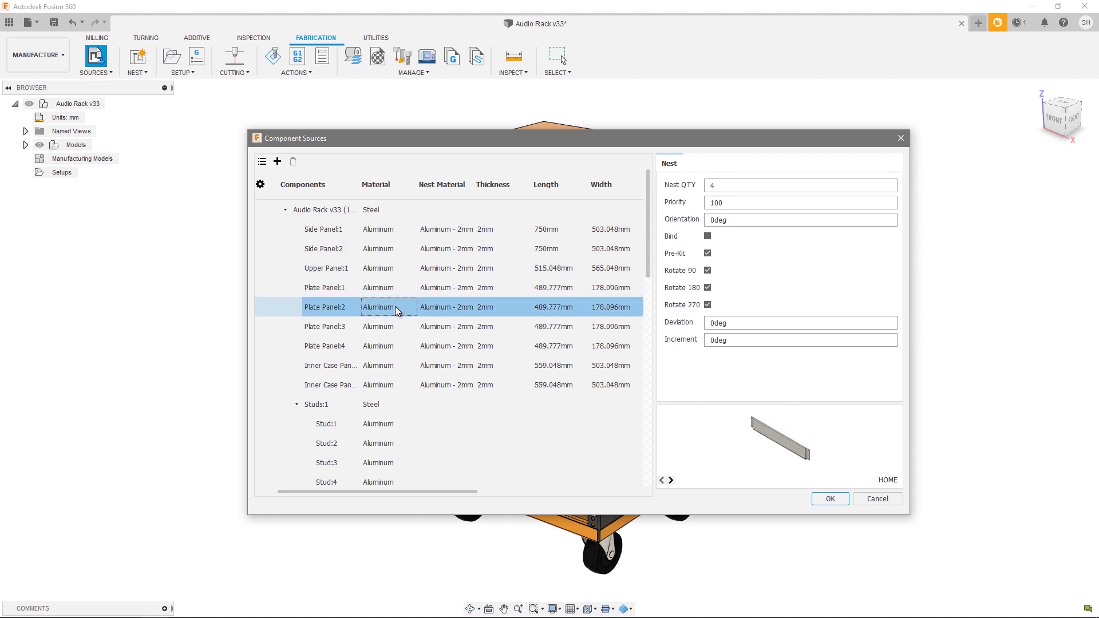
pyautogui.scroll(-2, 395, 307)
pyautogui.click(442, 326)
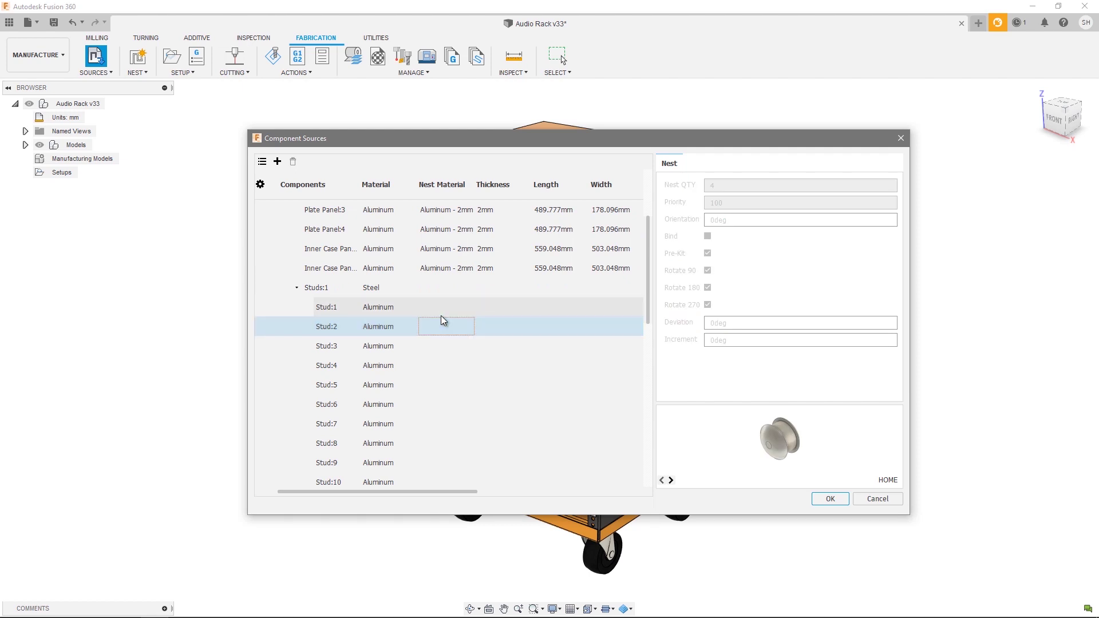
pyautogui.click(444, 347)
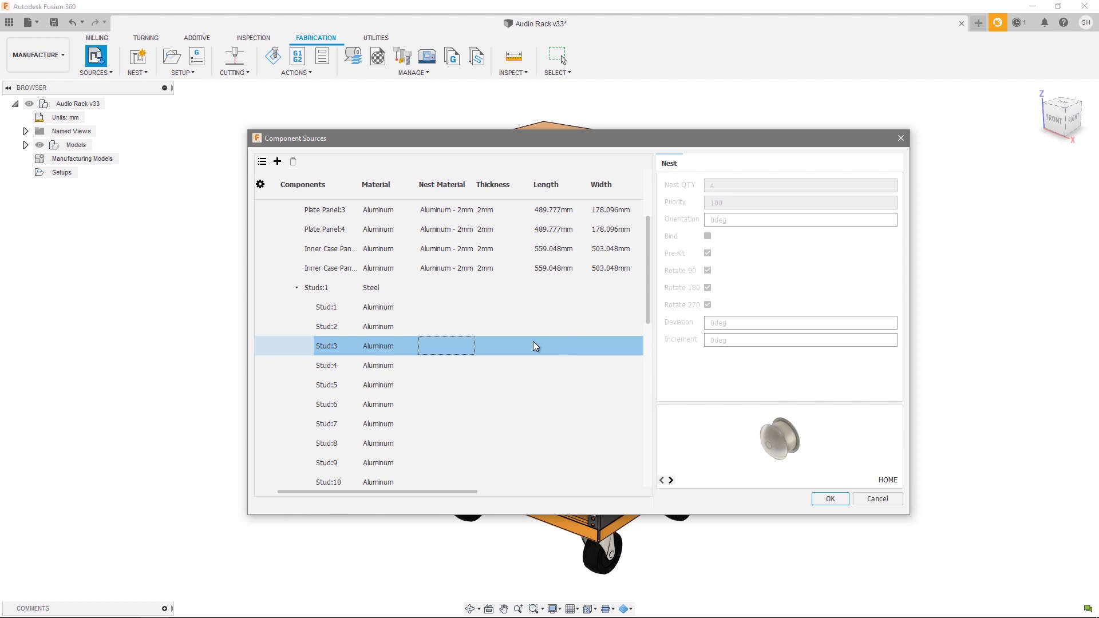
pyautogui.click(447, 367)
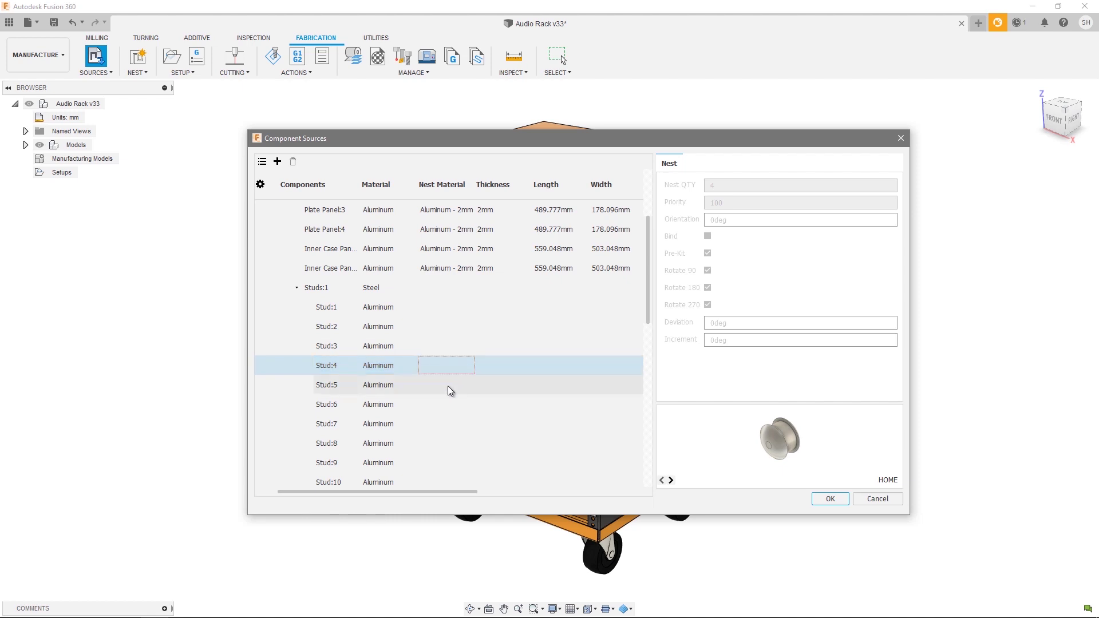
pyautogui.click(448, 386)
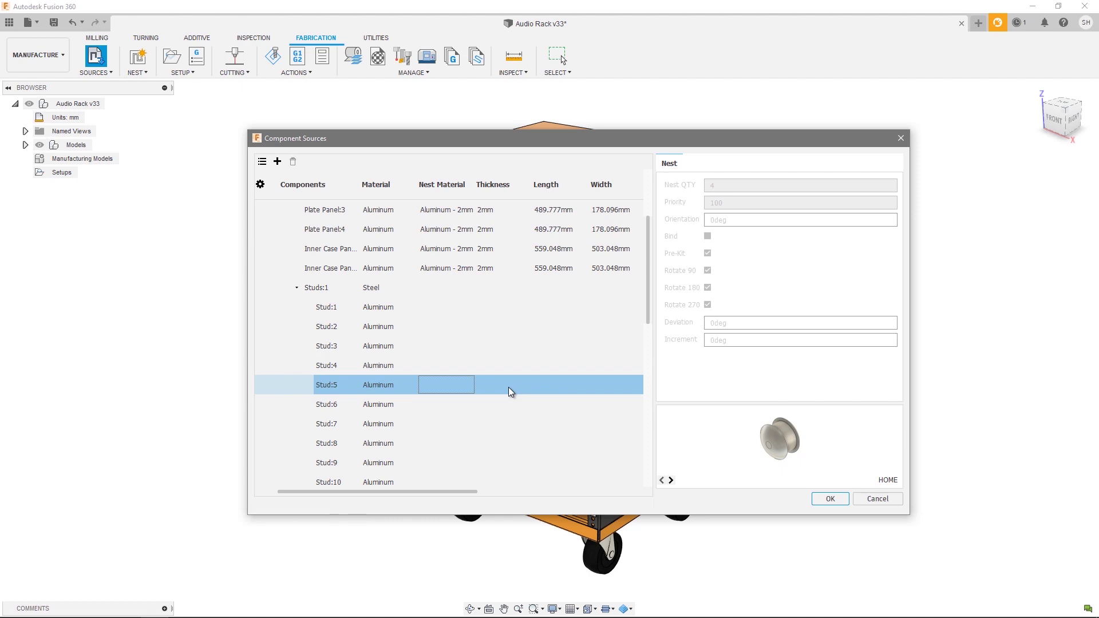
pyautogui.scroll(2, 509, 387)
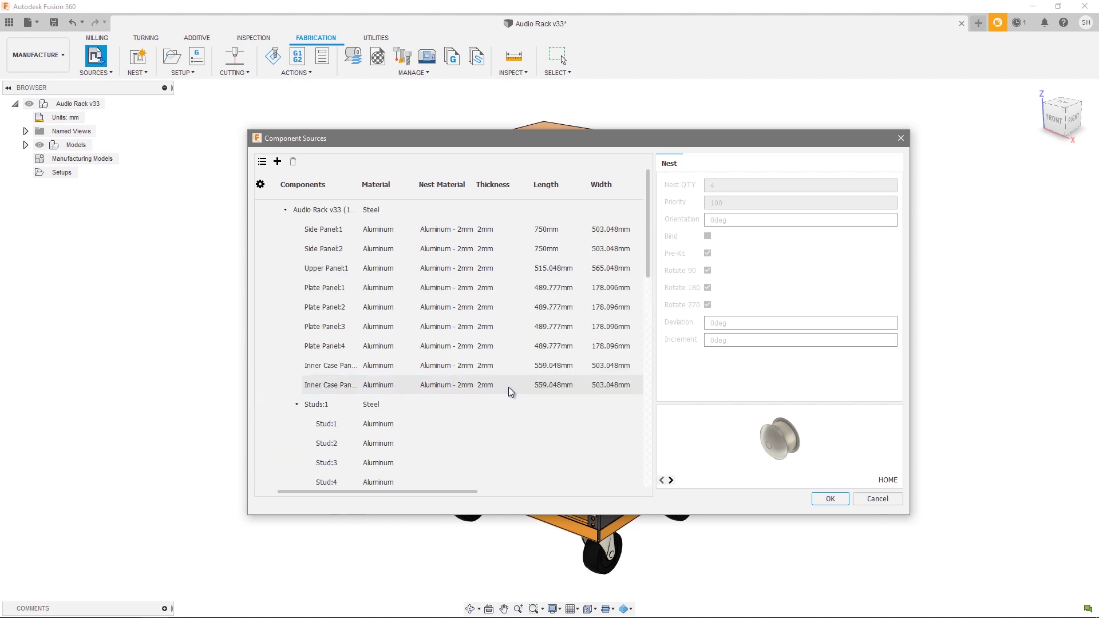
pyautogui.click(260, 185)
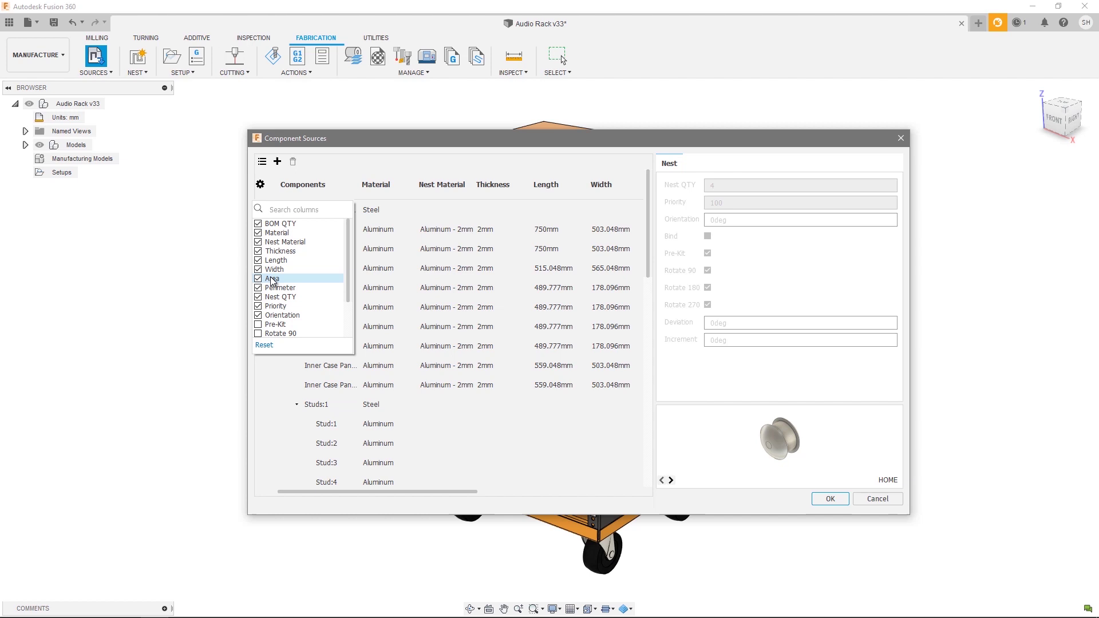
pyautogui.click(258, 233)
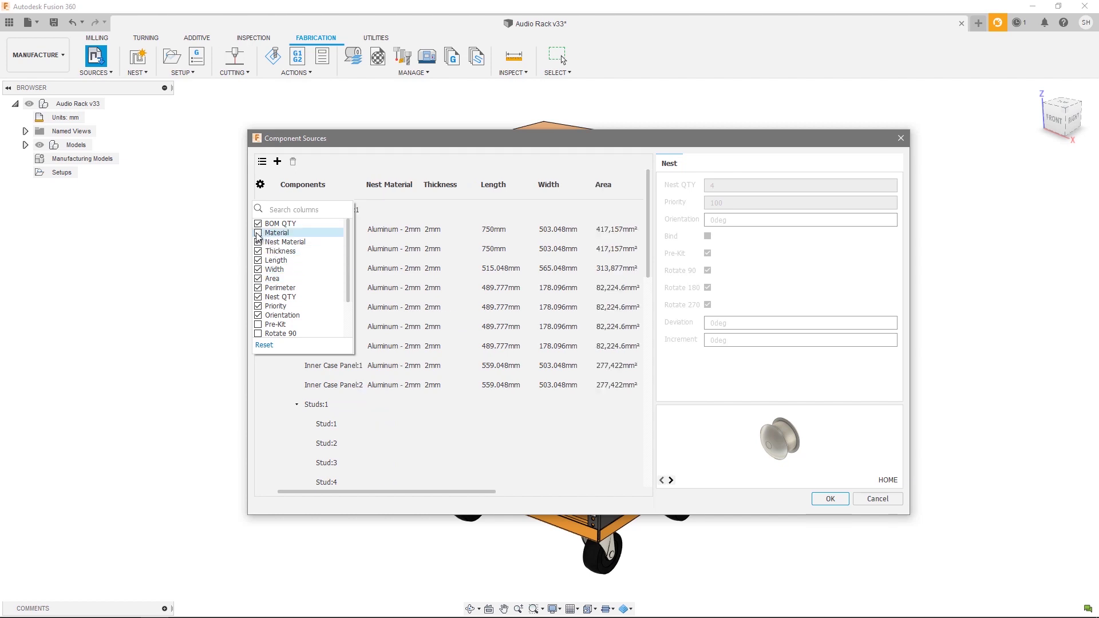
pyautogui.click(259, 279)
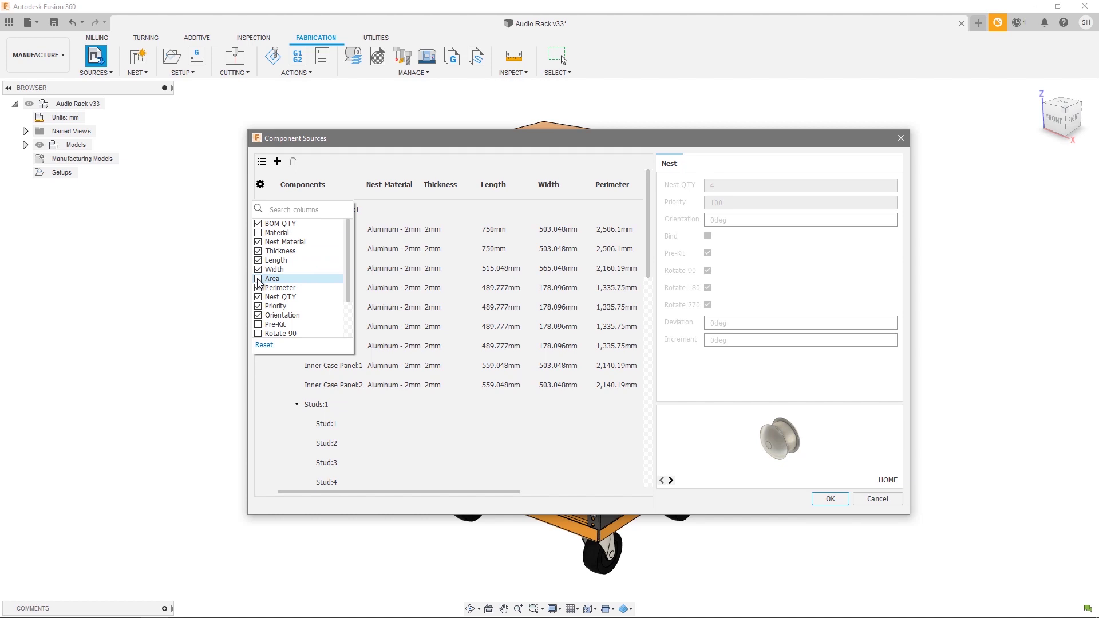
pyautogui.click(264, 346)
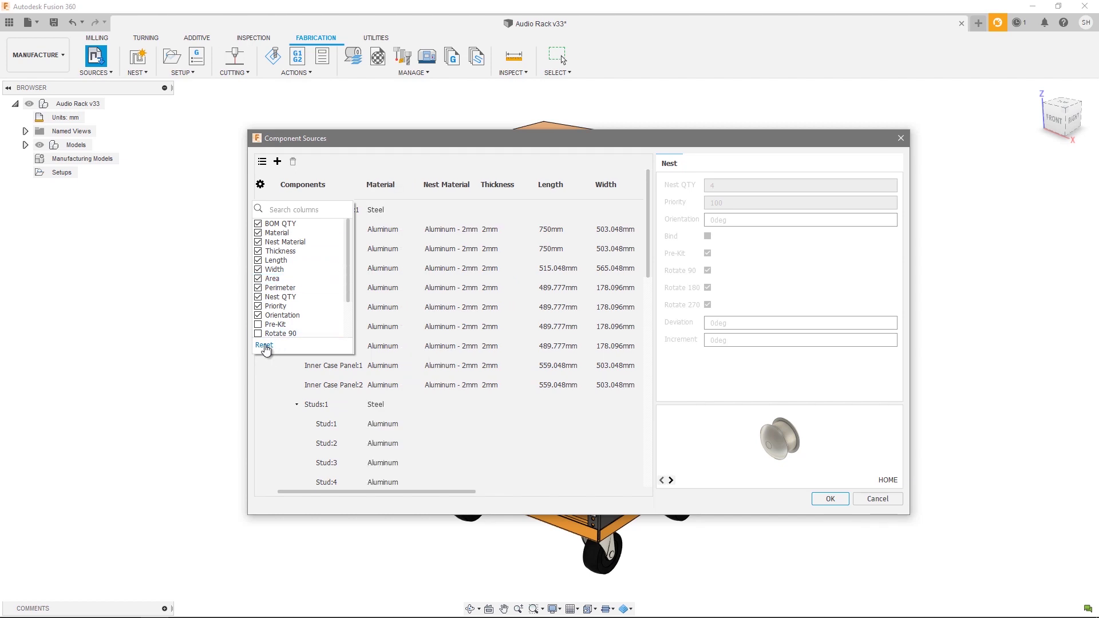
pyautogui.click(273, 380)
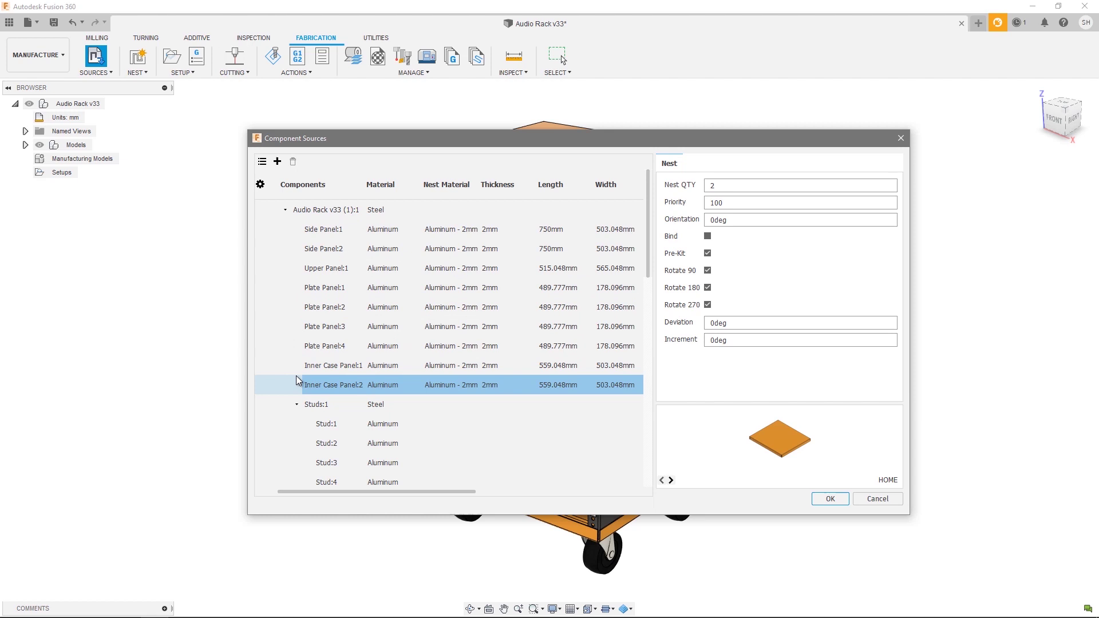
# - Collapse the Studs:1 group and switch the component list to a grouped view
pyautogui.click(296, 404)
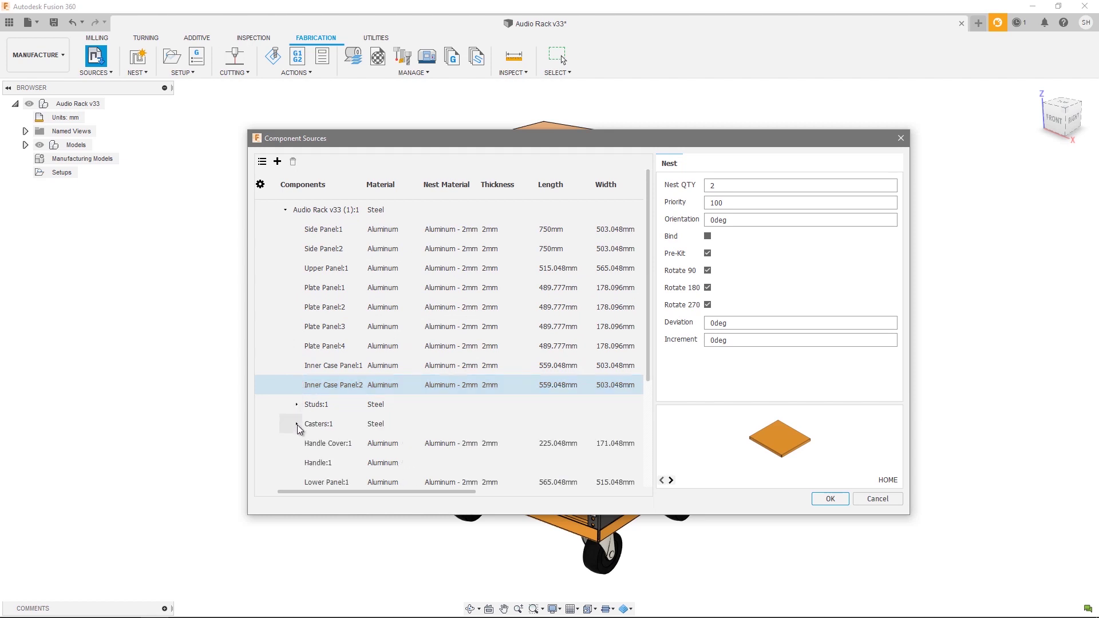
pyautogui.scroll(-1, 345, 326)
pyautogui.scroll(1, 345, 326)
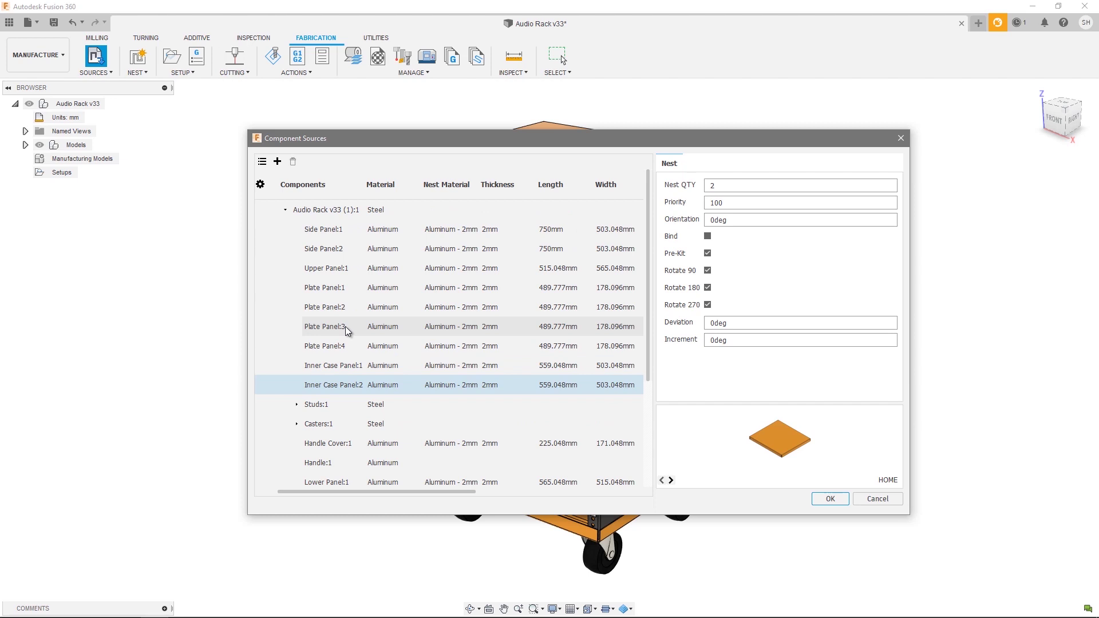
pyautogui.click(263, 163)
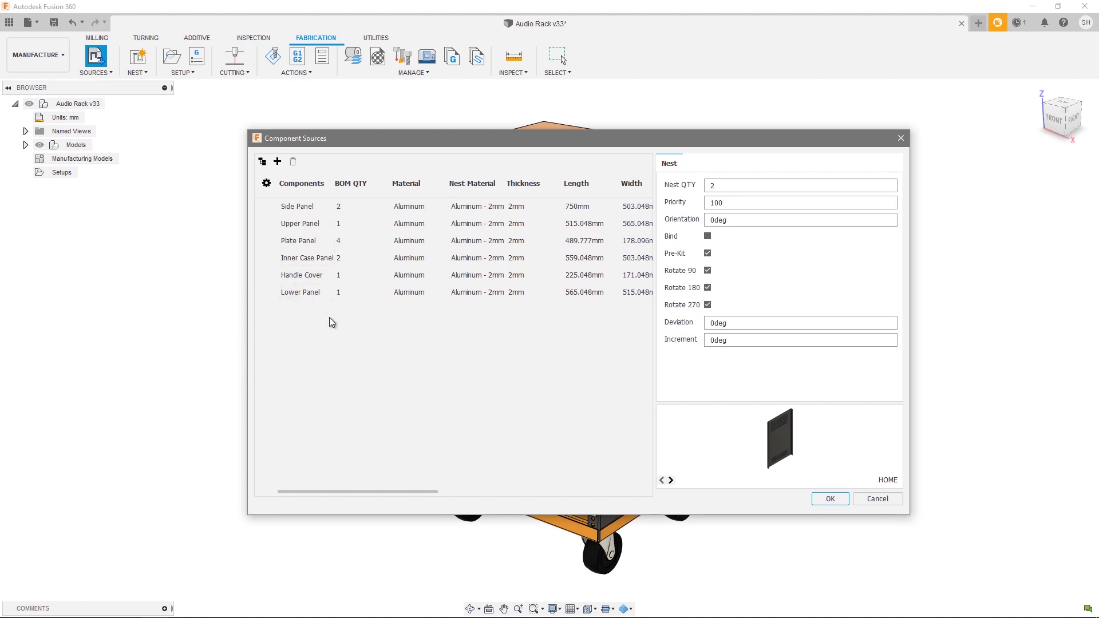
# - Inspect nest settings for Upper Panel, Side Panel and Plate Panel (QTY 4, priority 100, 0deg)
pyautogui.press('Down')
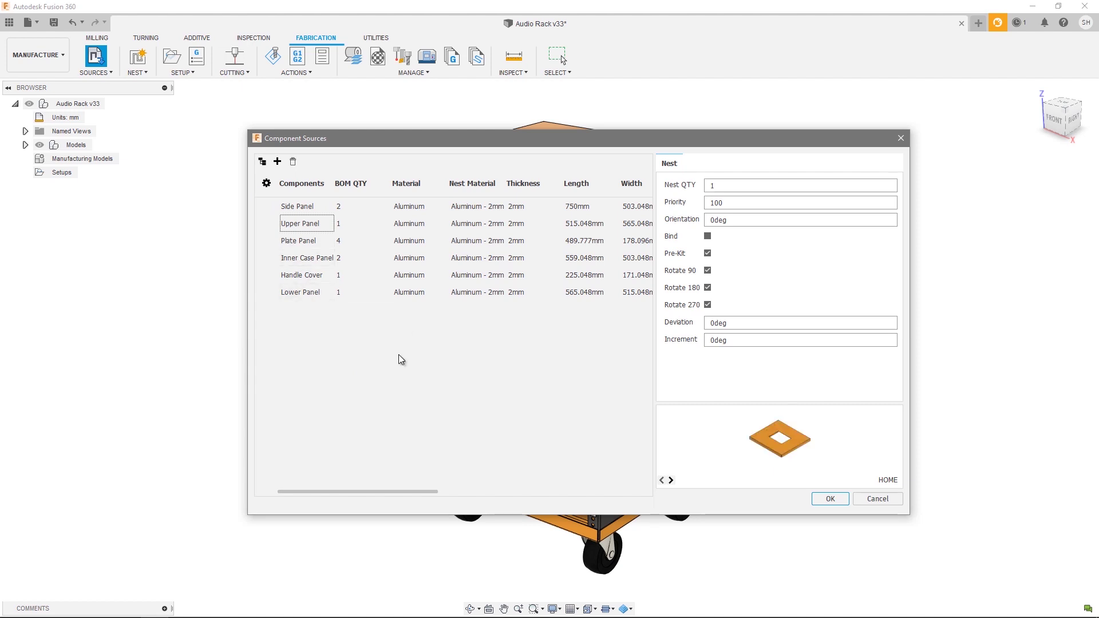
pyautogui.click(303, 210)
pyautogui.click(303, 225)
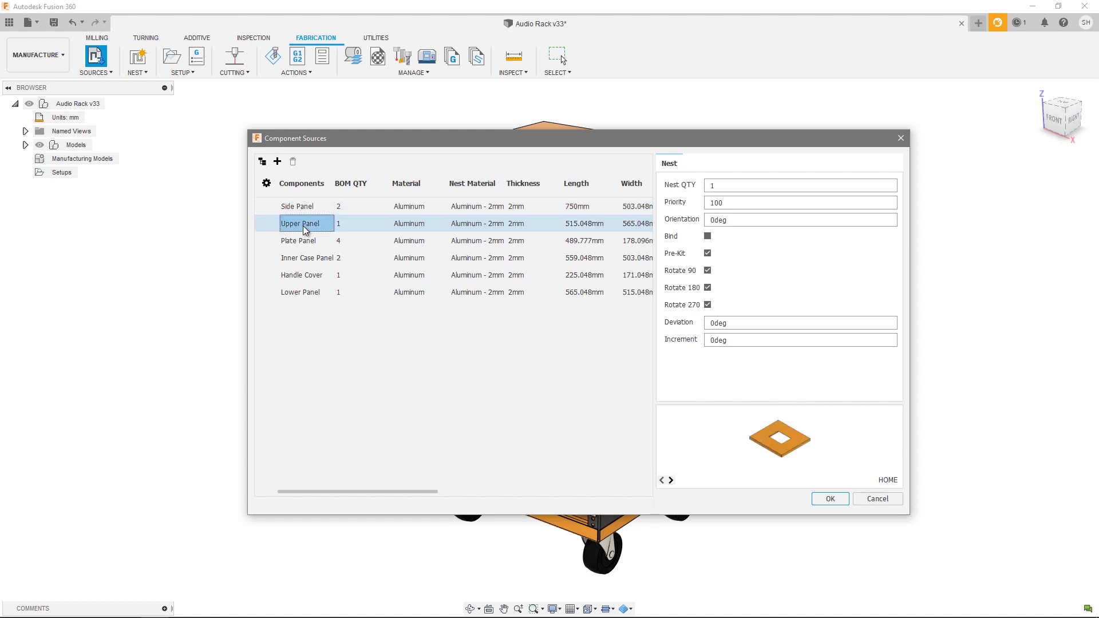
pyautogui.click(304, 241)
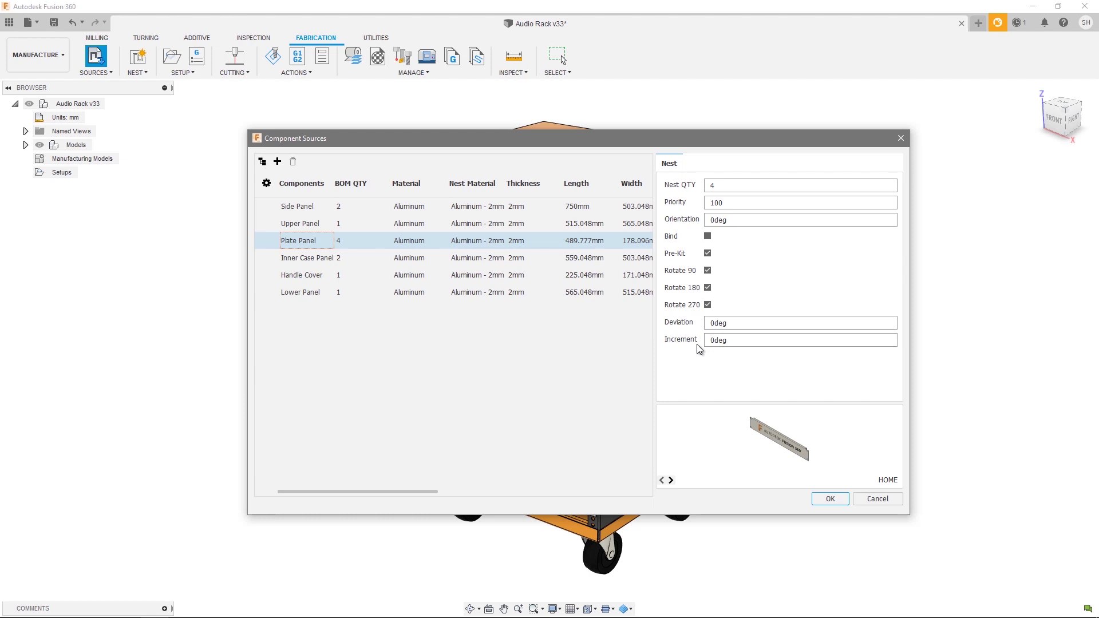
pyautogui.moveTo(697, 344)
pyautogui.moveTo(702, 224)
# - Cycle the Plate Panel preview through FRONT, RIGHT, TOP and Nest views, then enlarge the preview area
pyautogui.click(671, 480)
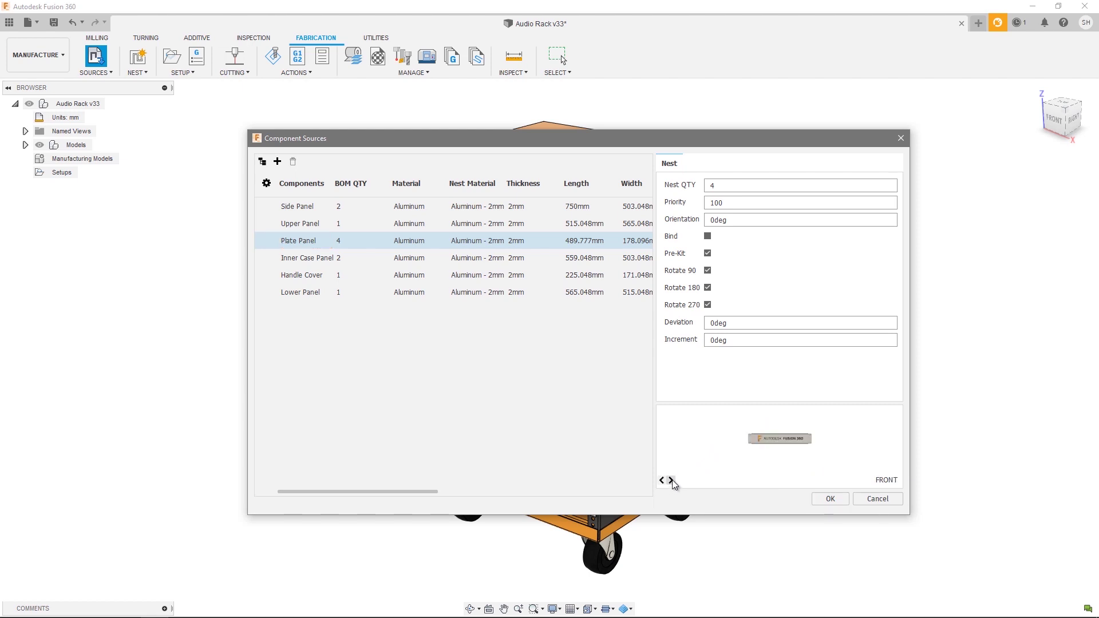
pyautogui.click(672, 480)
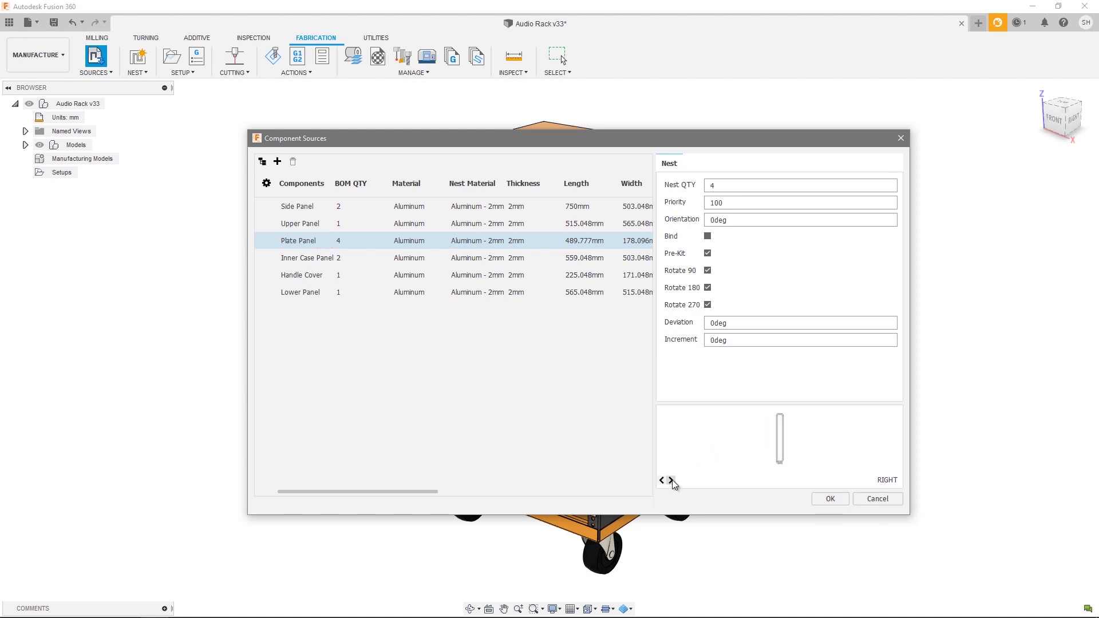
pyautogui.click(672, 481)
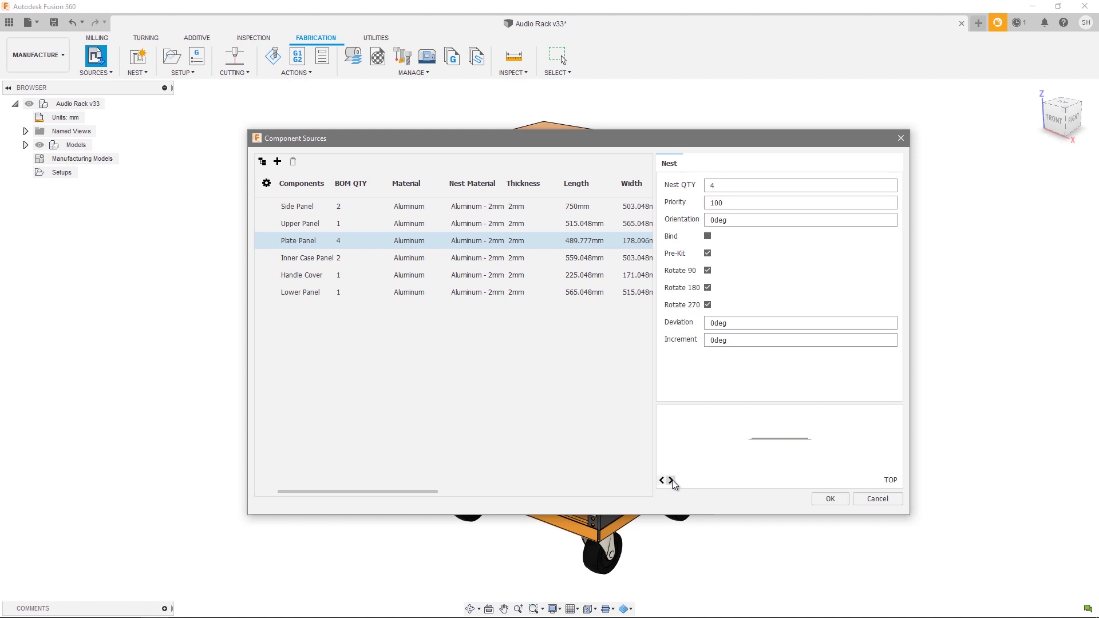
pyautogui.click(672, 480)
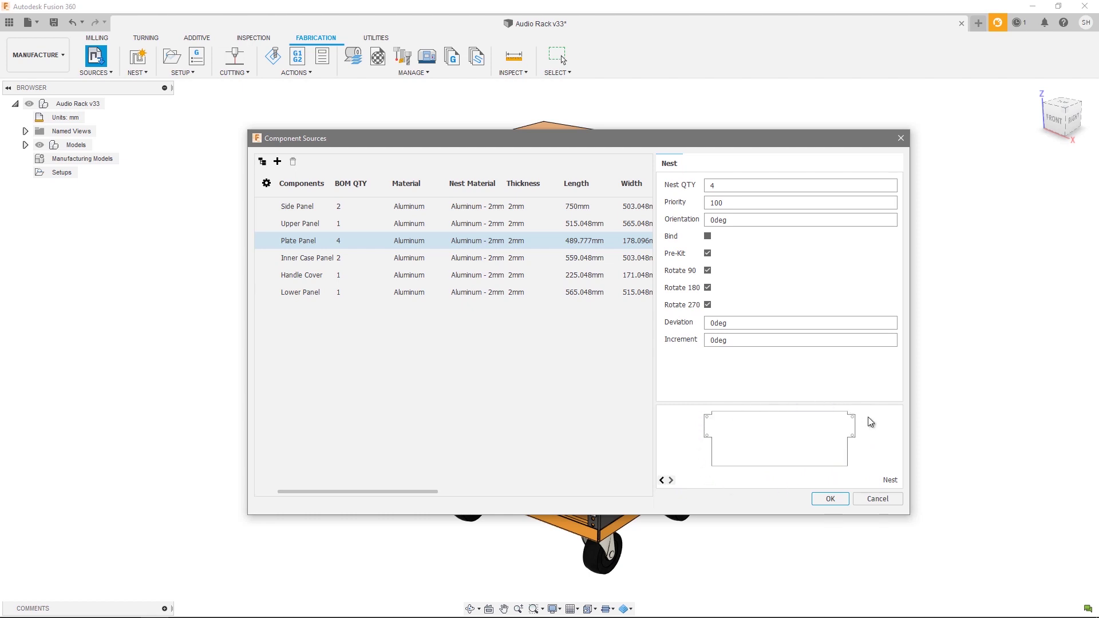
pyautogui.moveTo(869, 403); pyautogui.dragTo(869, 374)
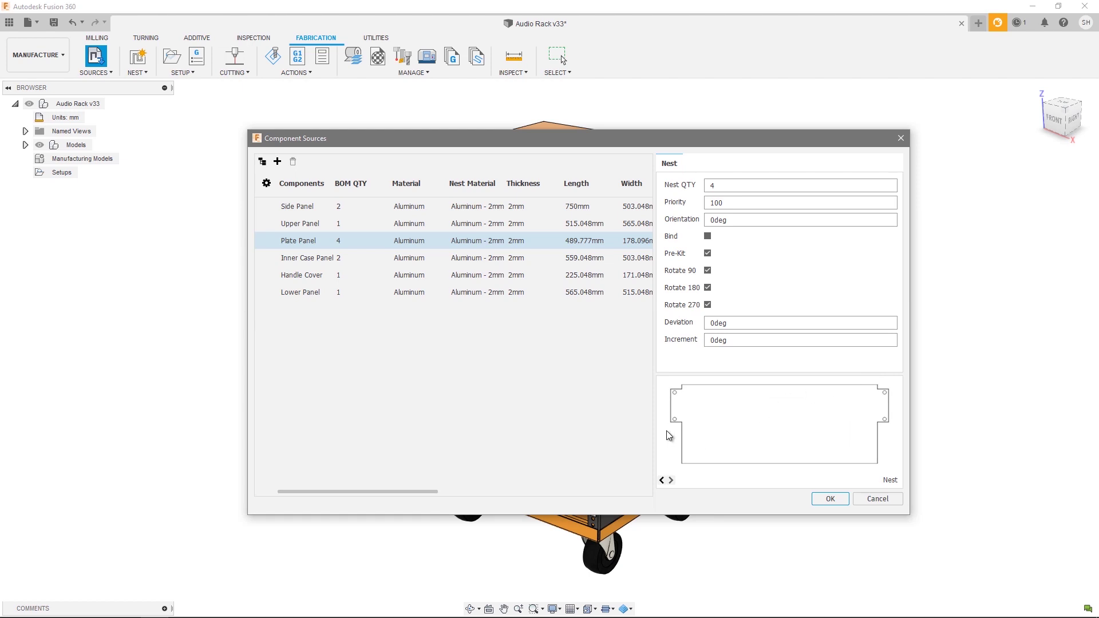
# - Replace the Plate Panel's 0deg nest orientation with 45
pyautogui.press('Tab')
pyautogui.moveTo(742, 219); pyautogui.dragTo(707, 221)
pyautogui.write('45')
# - Review nest settings for Inner Case Panel, Handle Cover and Lower Panel
pyautogui.click(305, 259)
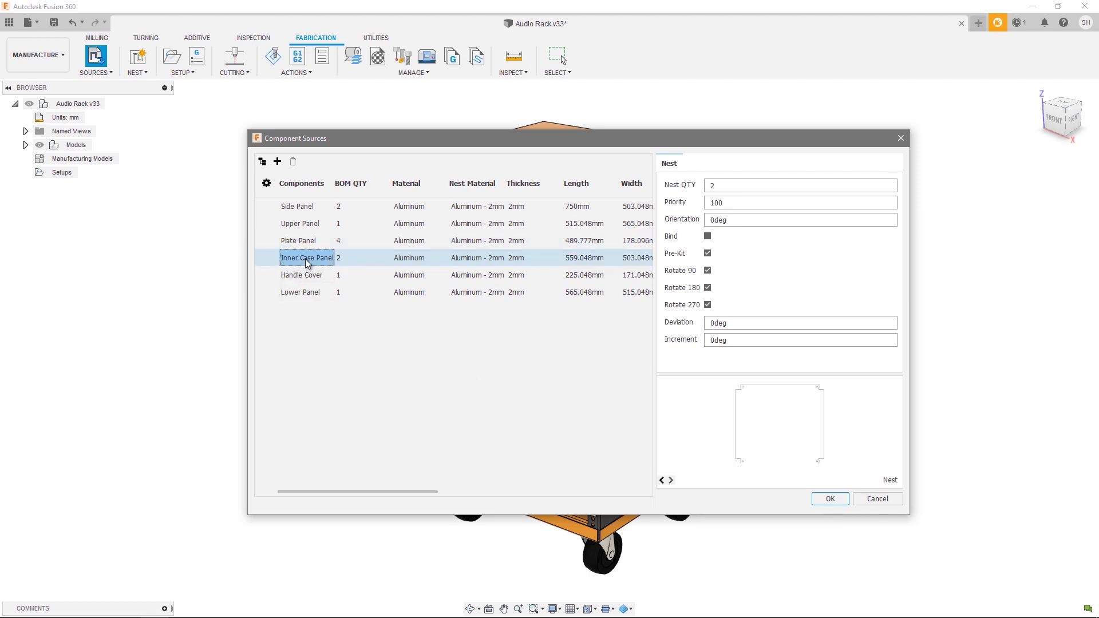
pyautogui.click(308, 276)
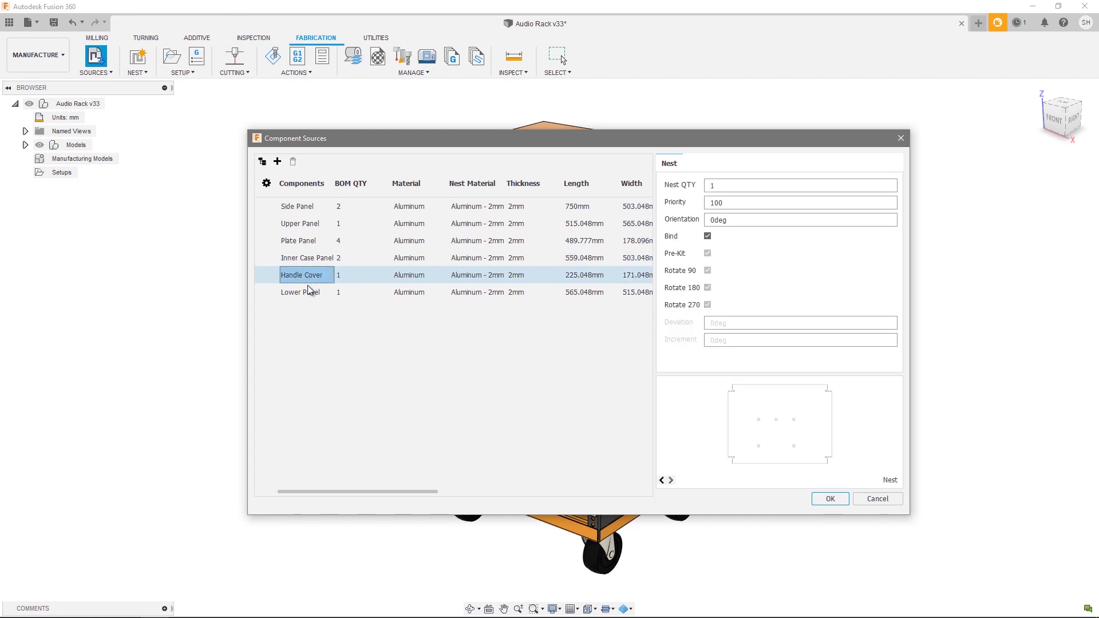
pyautogui.click(308, 297)
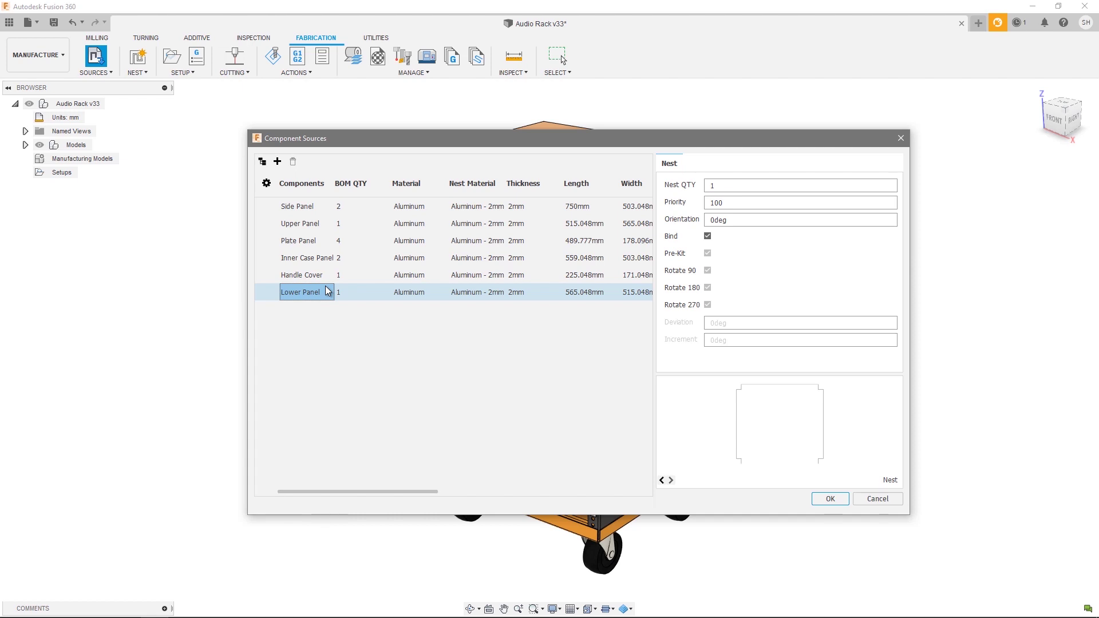
# - Add the Audio Case and Audio Case 2 designs as component sources
pyautogui.click(278, 162)
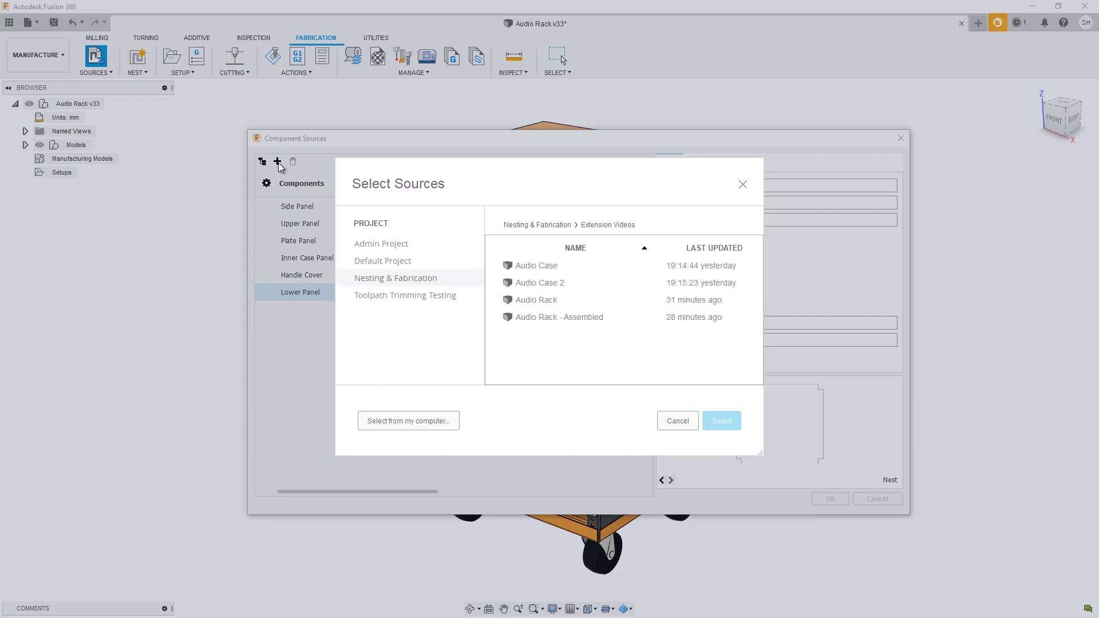
pyautogui.click(558, 285)
pyautogui.keyDown('shift'); pyautogui.click(553, 267); pyautogui.keyUp('shift')
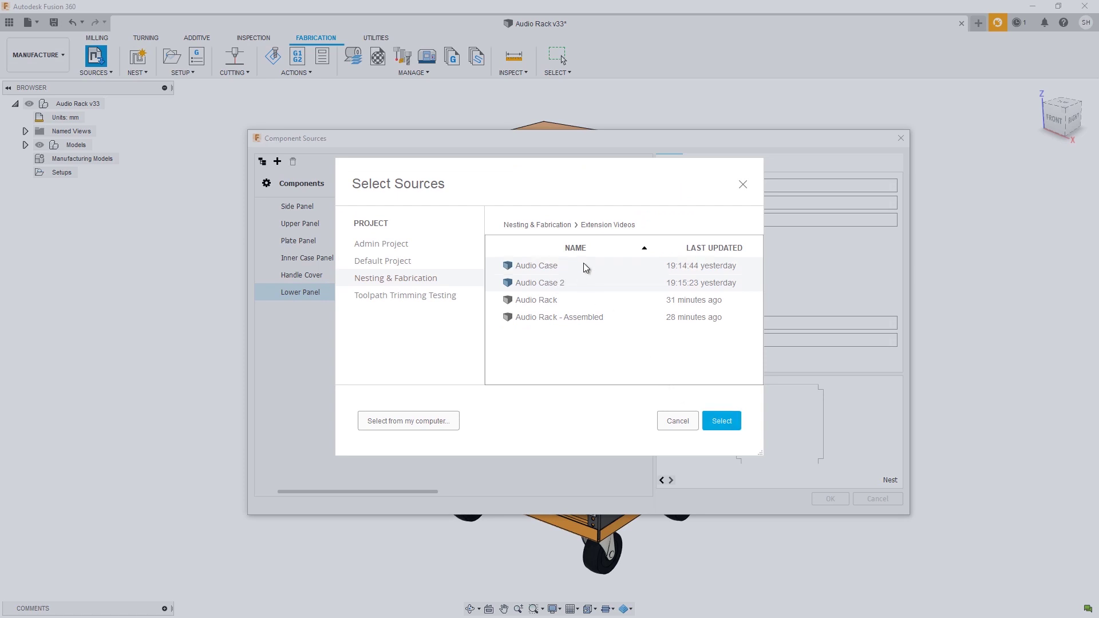
pyautogui.click(725, 424)
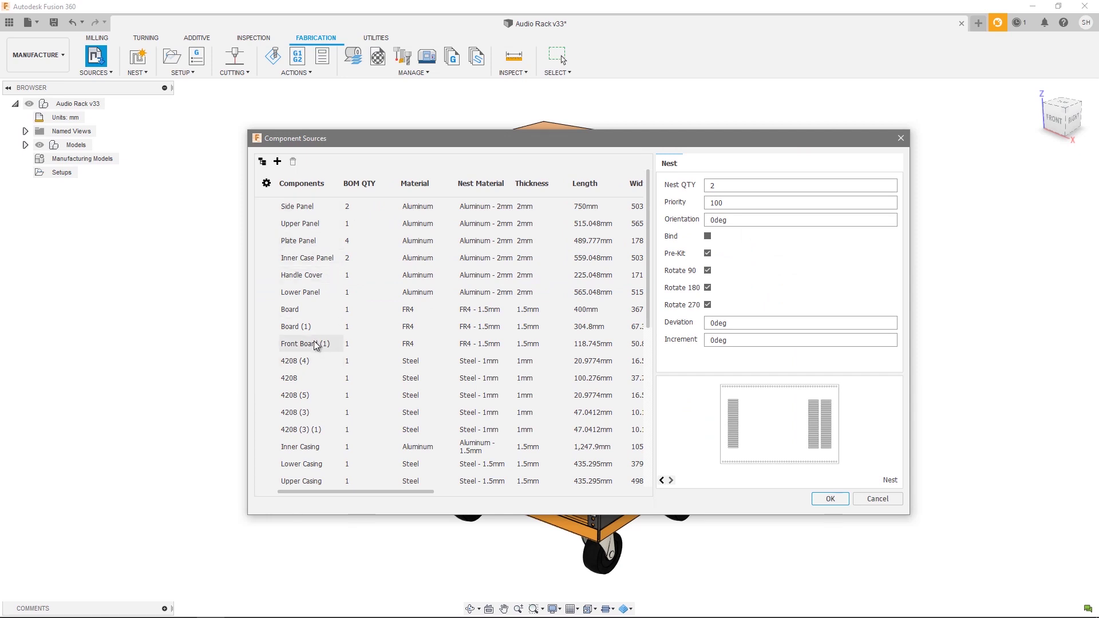
# - Inspect nest settings and previews for Front Board (1), 4208 (4) and 4208
pyautogui.click(318, 344)
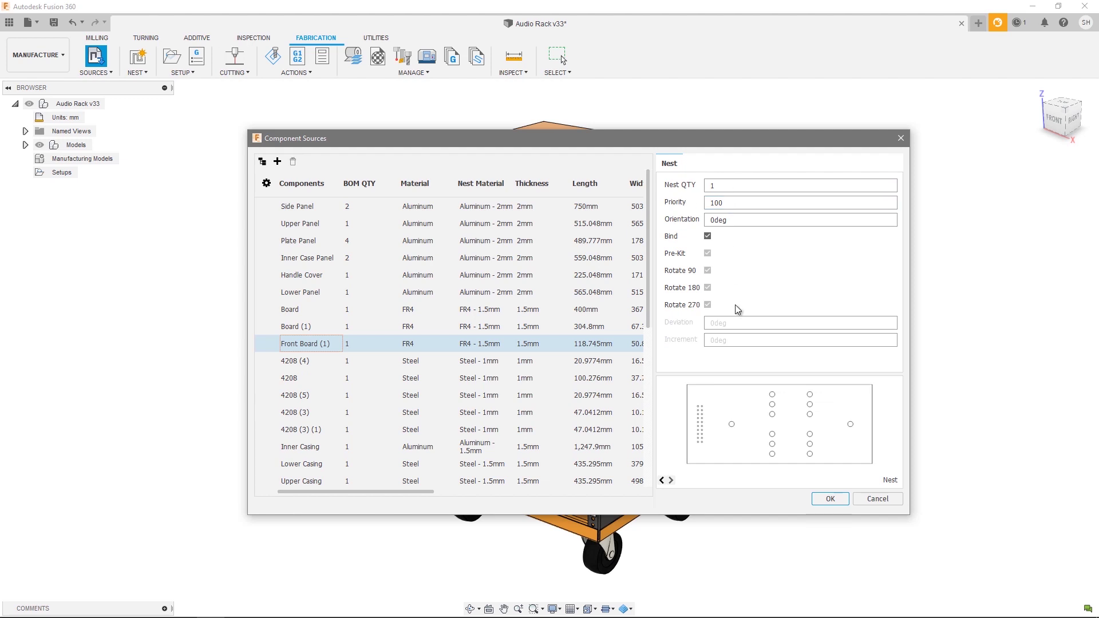
pyautogui.click(302, 363)
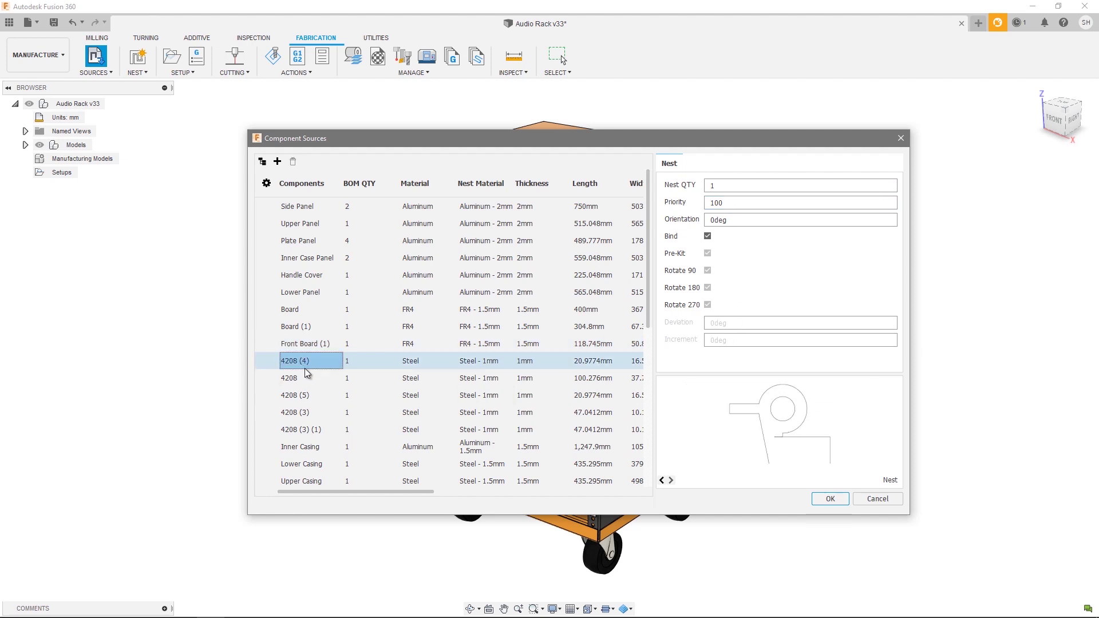
pyautogui.click(305, 384)
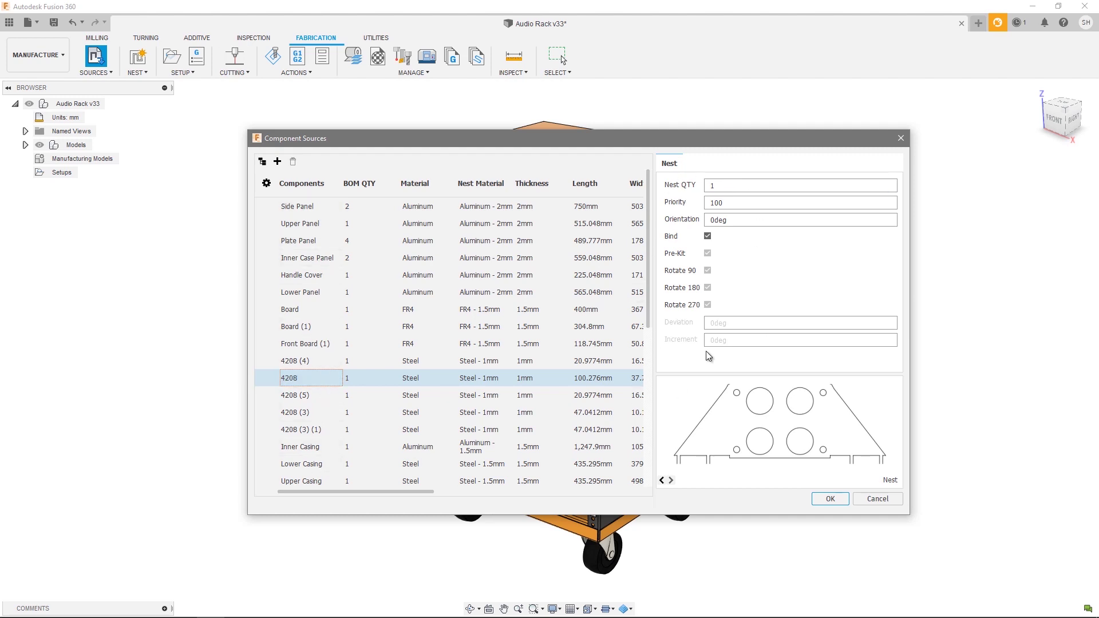
# - Confirm the Component Sources settings with OK, returning to the Audio Rack model
pyautogui.click(832, 500)
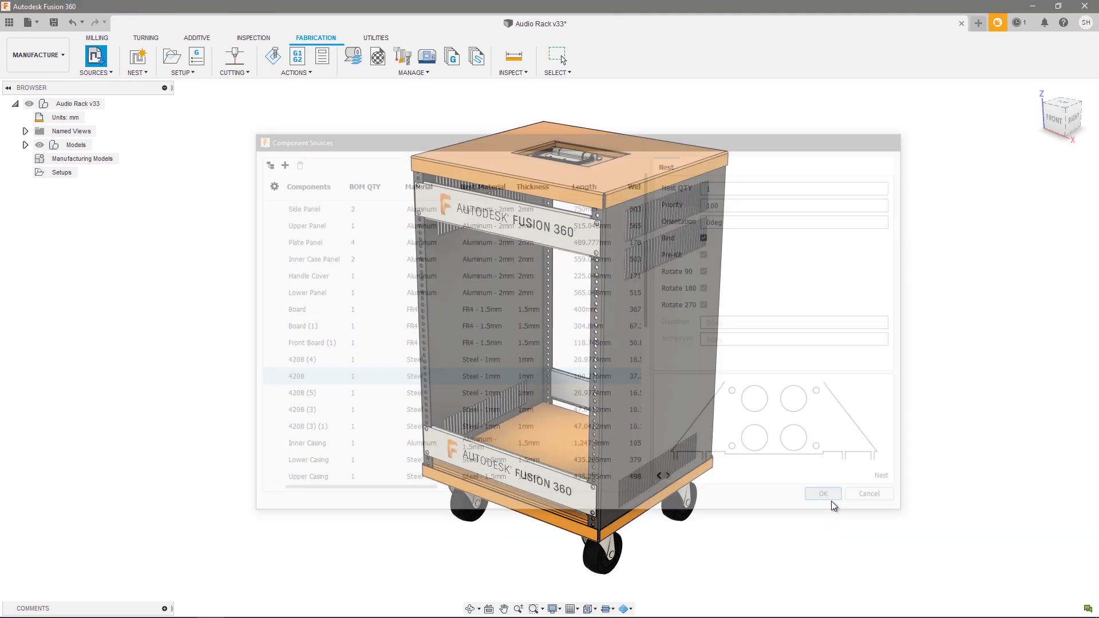